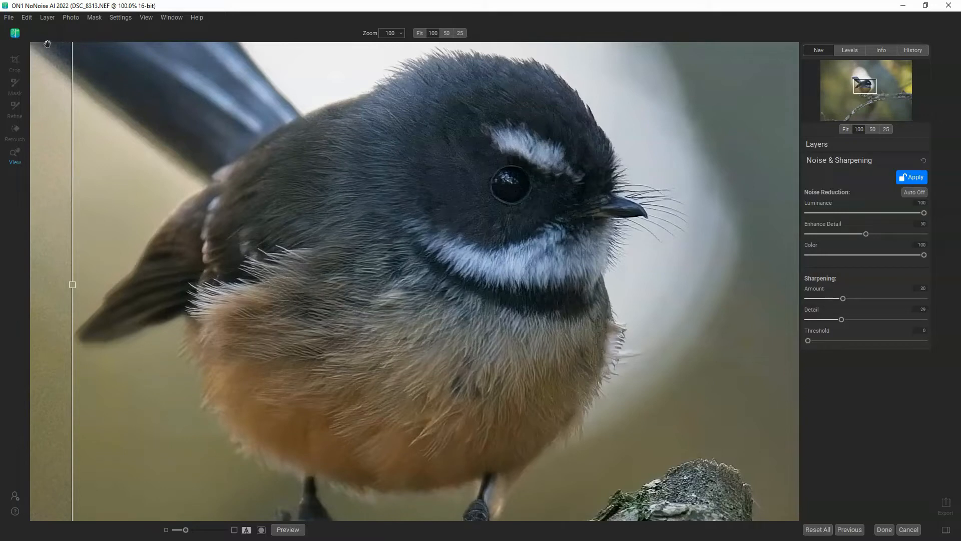
- Close the photo that is currently open and discard its edits
click(10, 19)
click(28, 42)
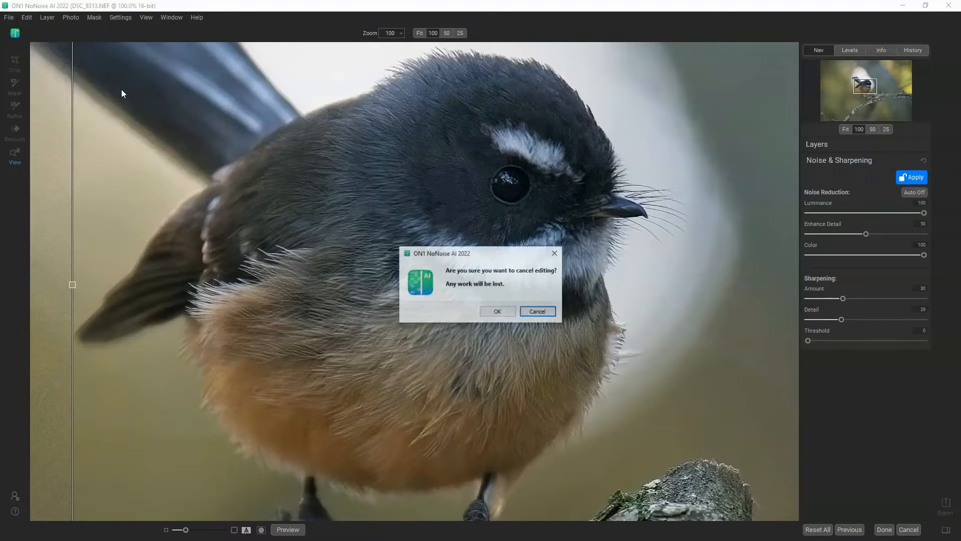
click(509, 311)
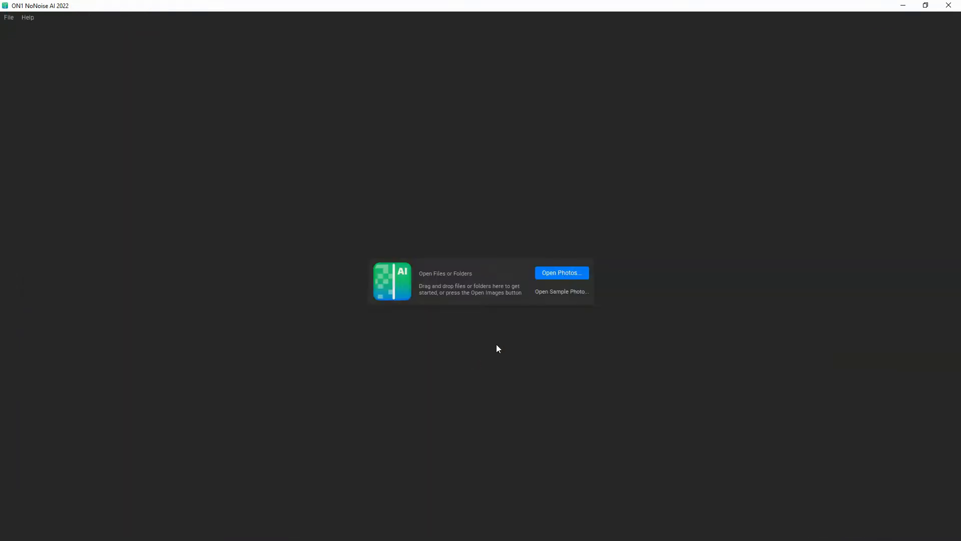
- Open the photo DSC_8313 from the noisyphotos folder
click(561, 273)
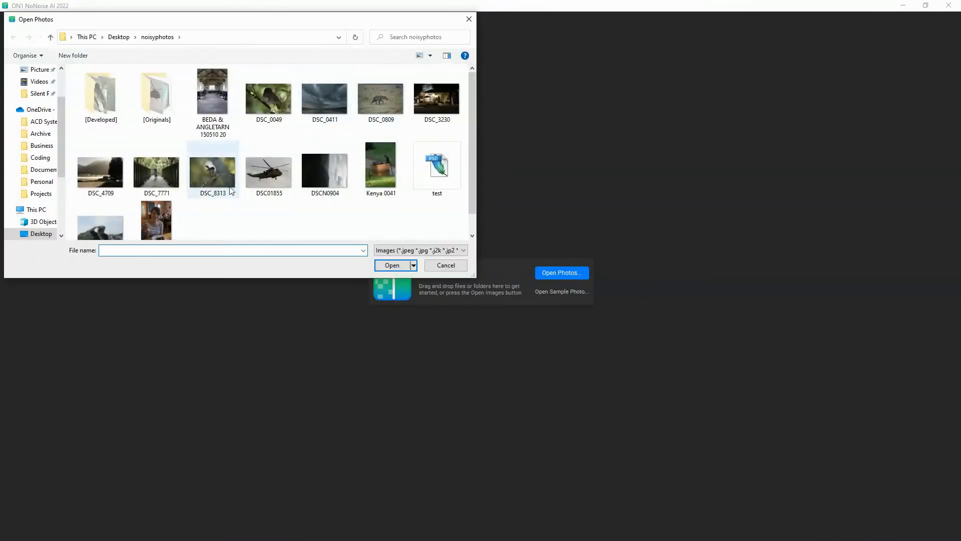
click(213, 170)
key(Return)
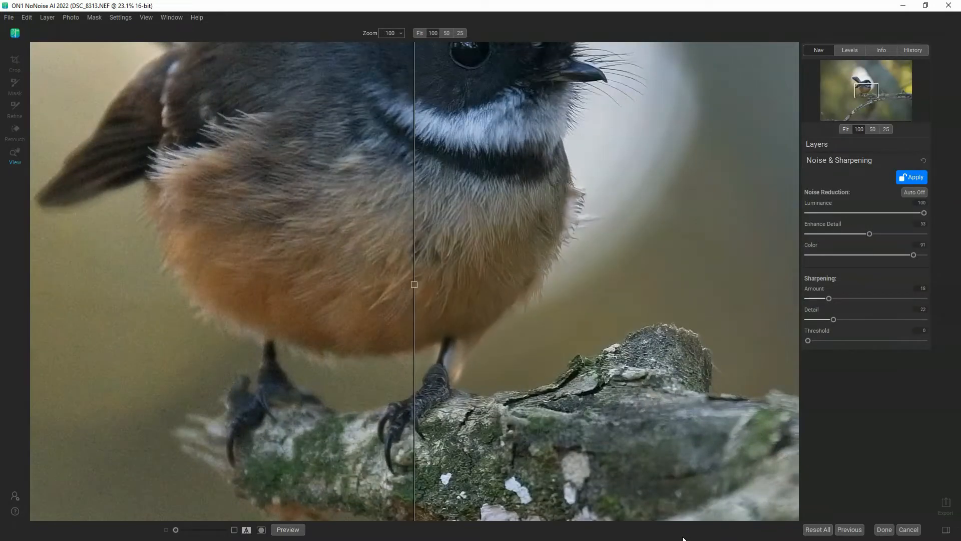
- Bring the bird's head into view and move the before/after divider to the back of its body
drag(489, 102, 540, 249)
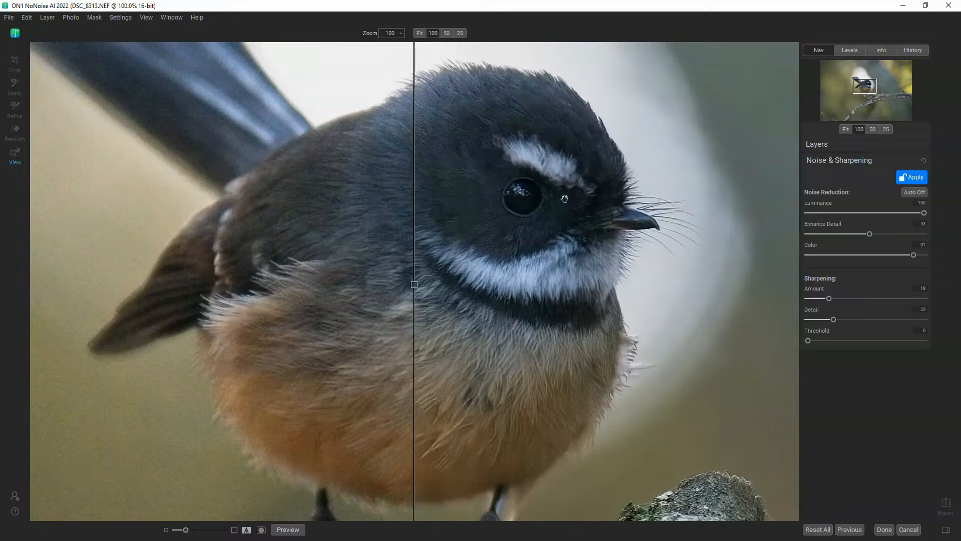
drag(563, 197, 555, 190)
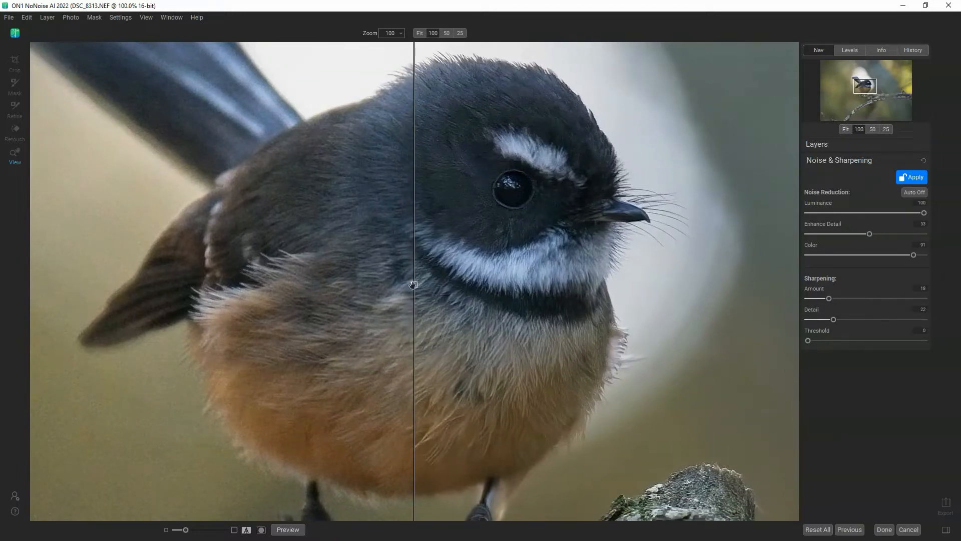
drag(415, 285, 208, 284)
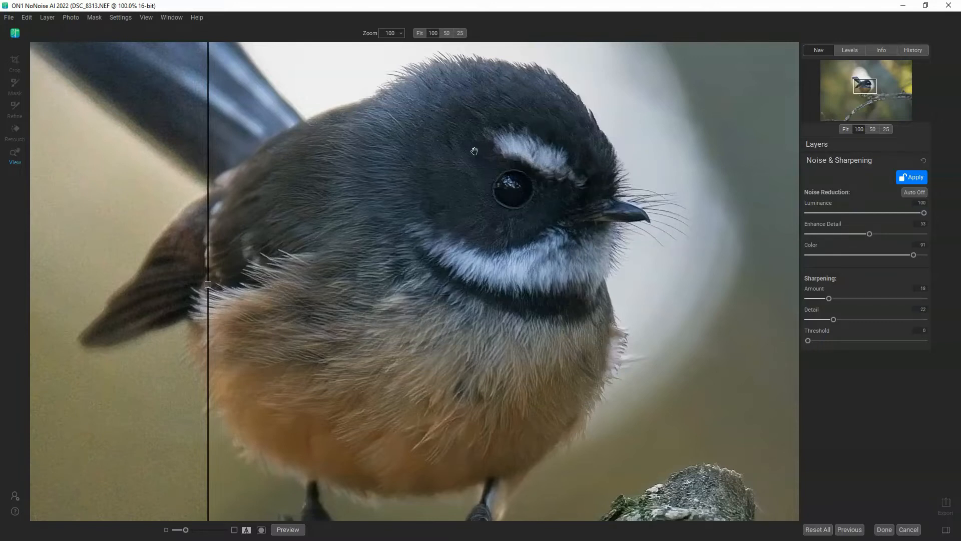
- Examine the bird's face, feathers and surrounding background at 100% for noise reduction quality
drag(474, 151, 479, 130)
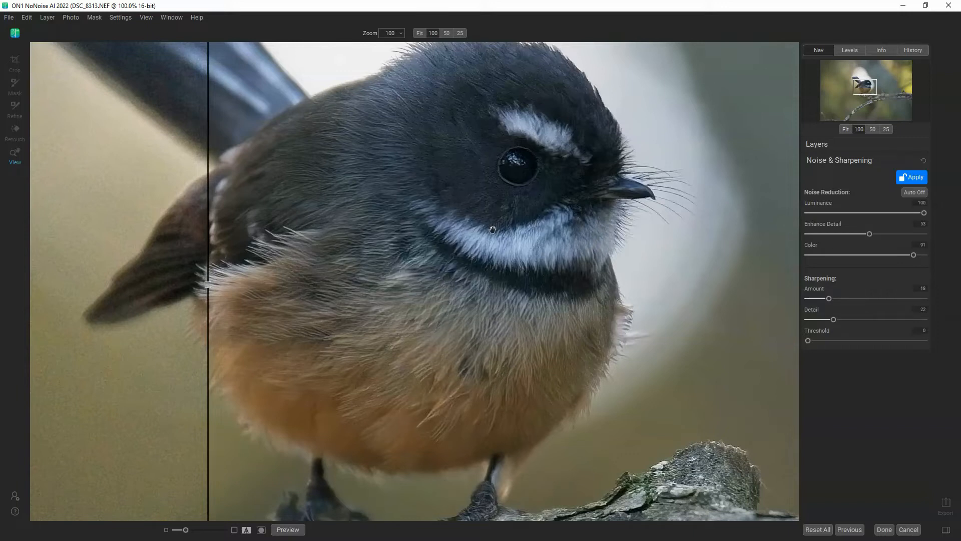
drag(430, 153, 389, 136)
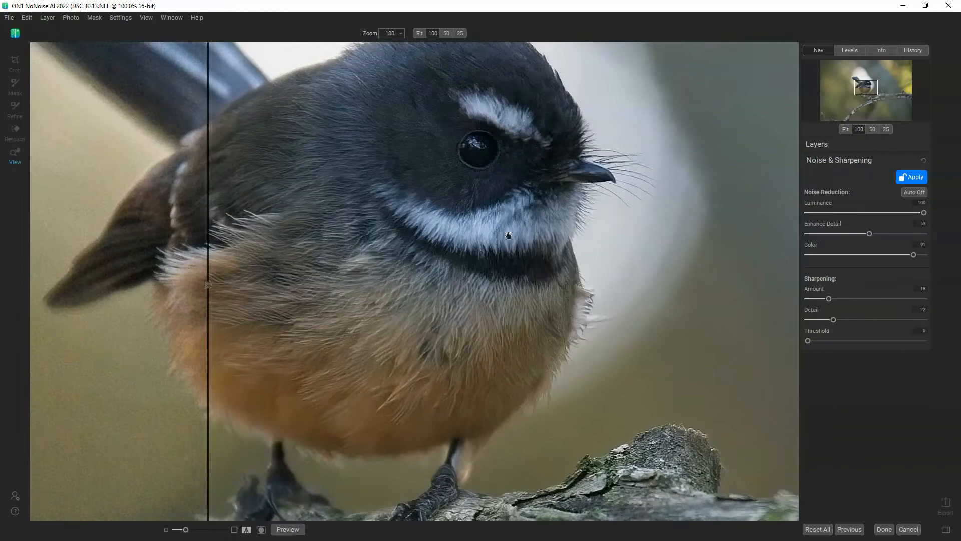
drag(219, 315, 126, 333)
drag(524, 234, 311, 301)
drag(200, 325, 650, 263)
drag(609, 137, 474, 13)
drag(454, 80, 306, 90)
drag(565, 168, 828, 231)
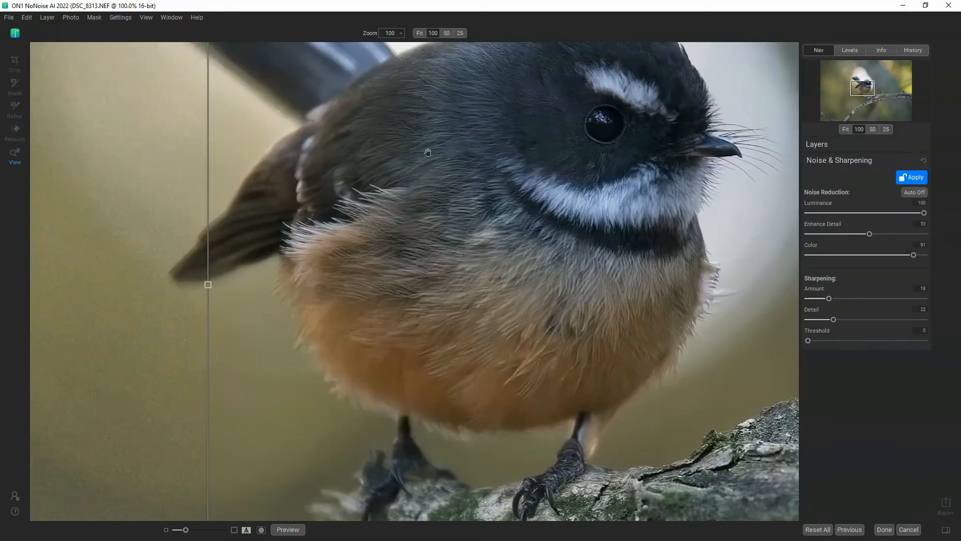
- View the photo fitted to the window and at 100%, 25% and 50%, then reposition the view over the bird
click(519, 144)
click(408, 275)
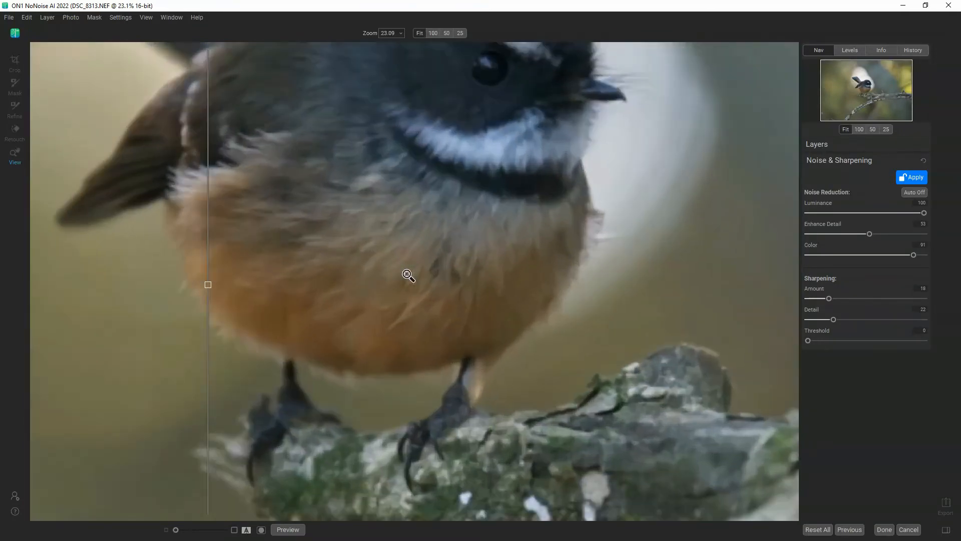
click(416, 214)
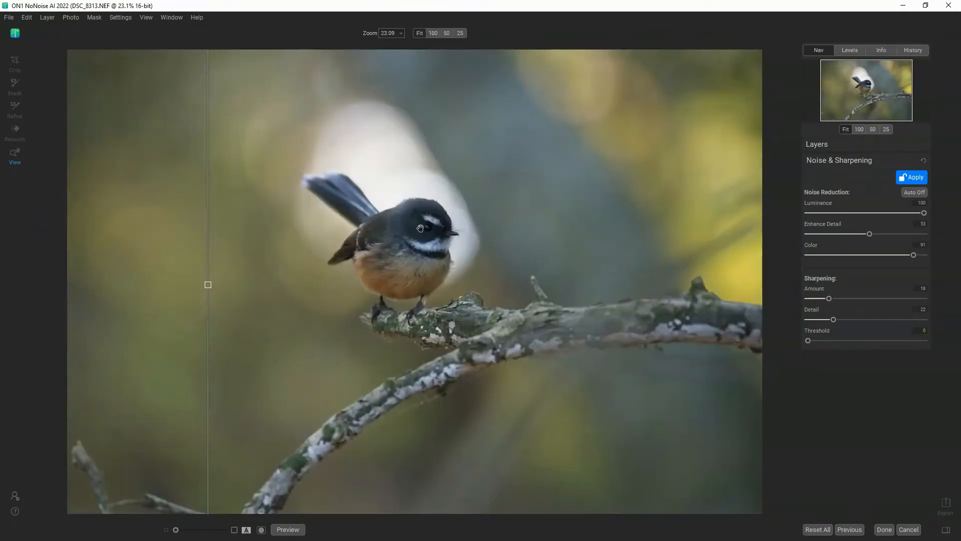
click(418, 215)
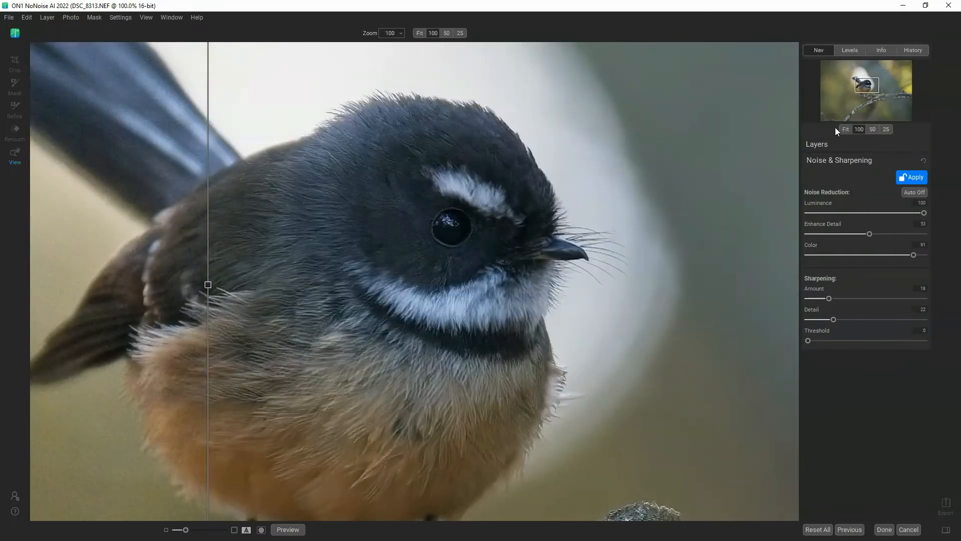
click(885, 129)
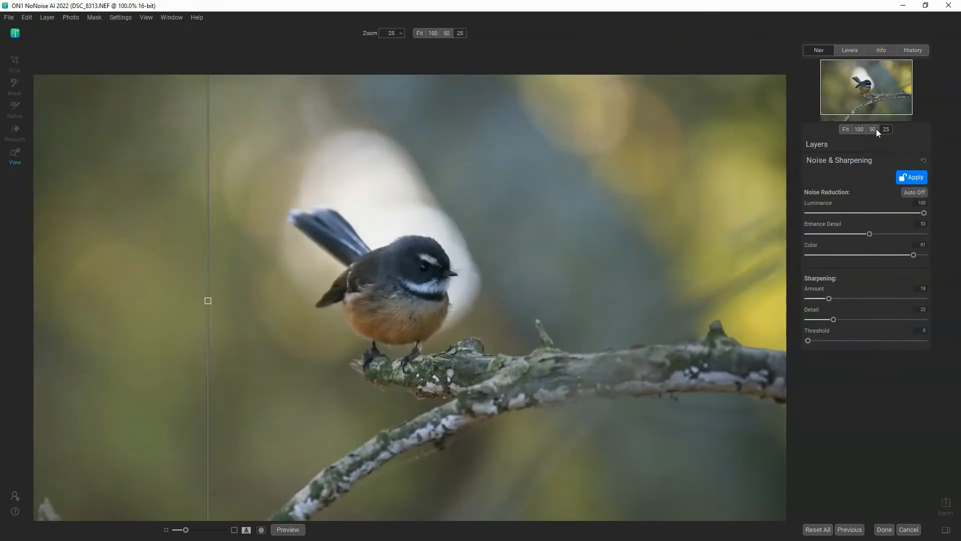
click(872, 129)
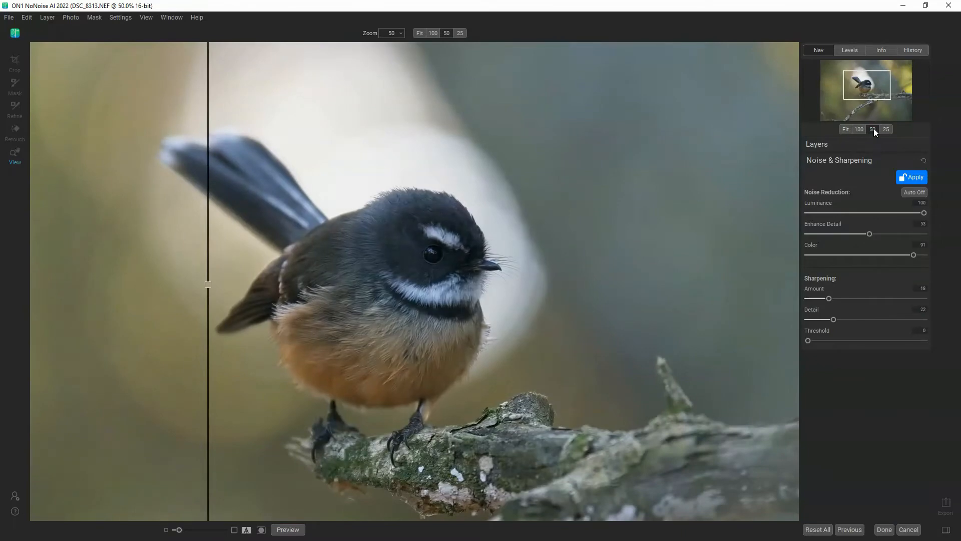
mouse_move(863, 90)
mouse_down()
mouse_move(845, 83)
mouse_move(840, 103)
mouse_move(869, 115)
mouse_move(888, 99)
mouse_move(869, 81)
mouse_up()
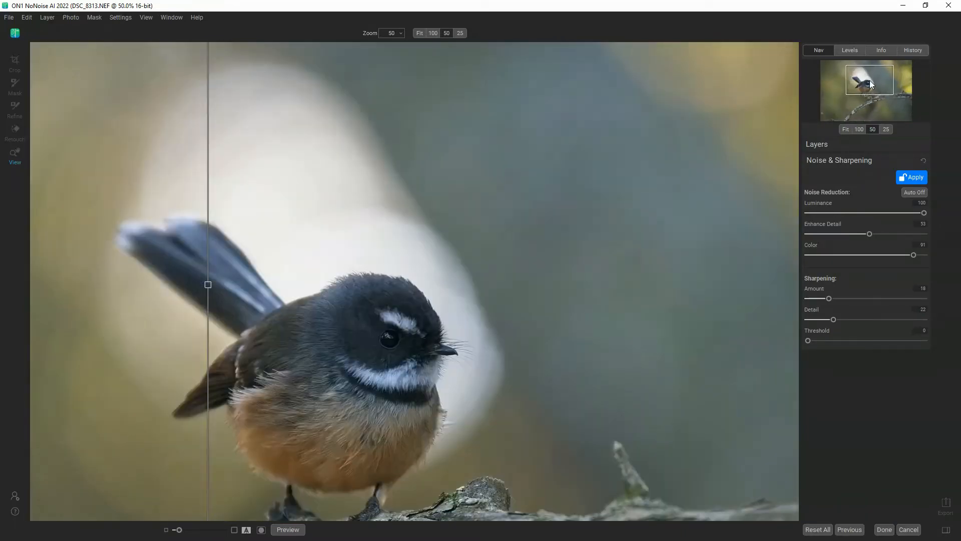
- Review the photo's histogram, camera information and edit history
click(849, 51)
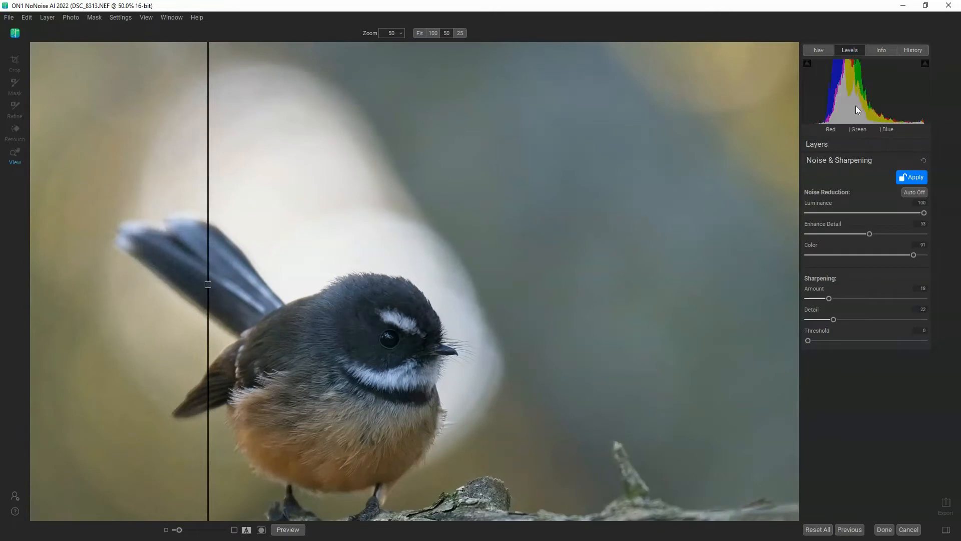
scroll(575, 272, down, 2)
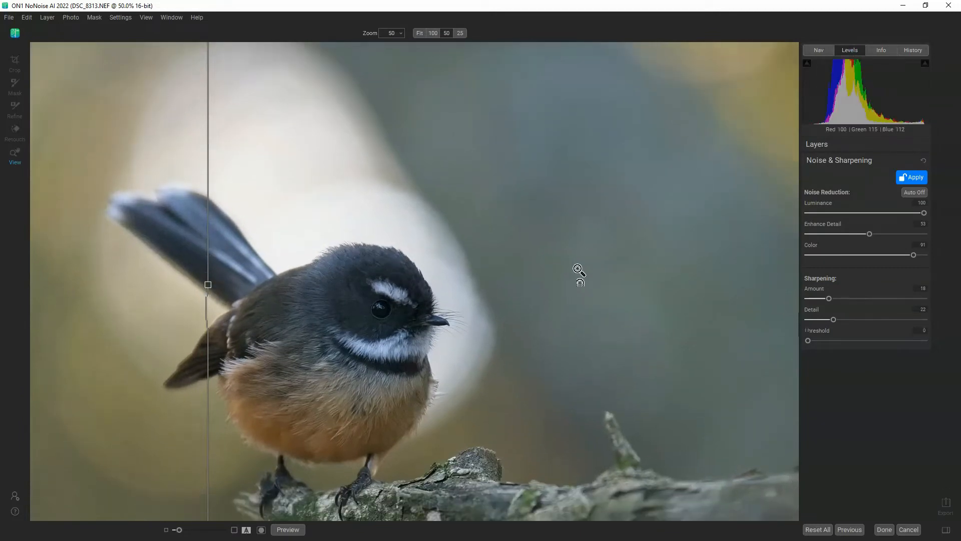
click(873, 50)
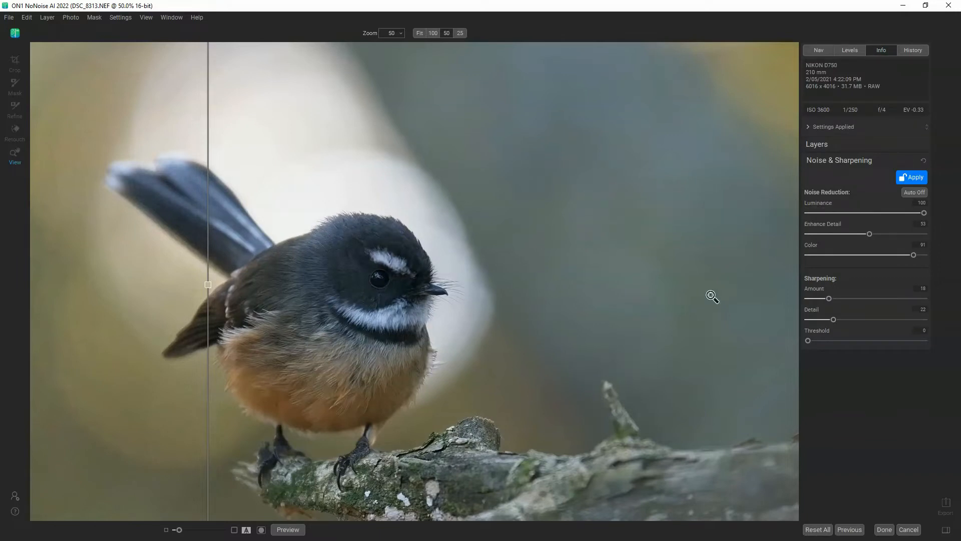
click(915, 51)
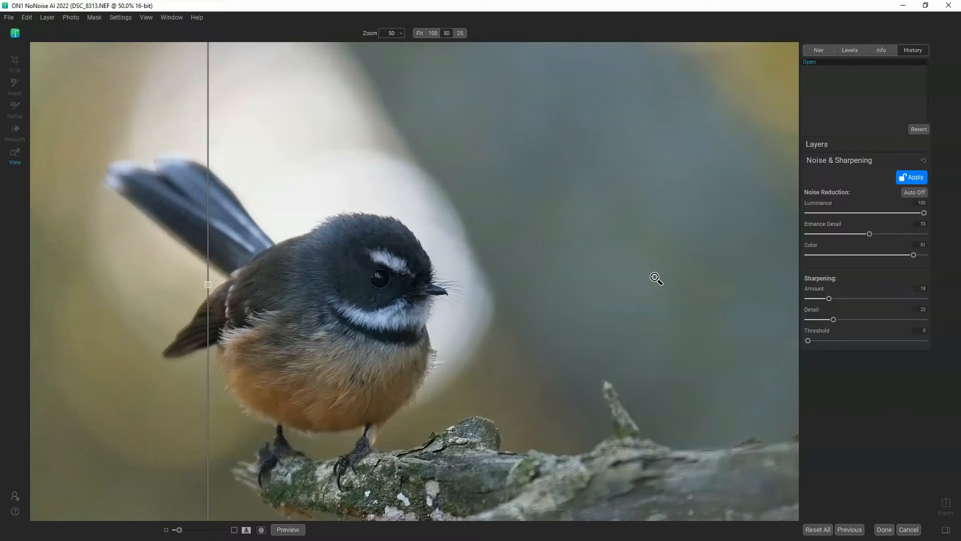
drag(468, 347, 590, 205)
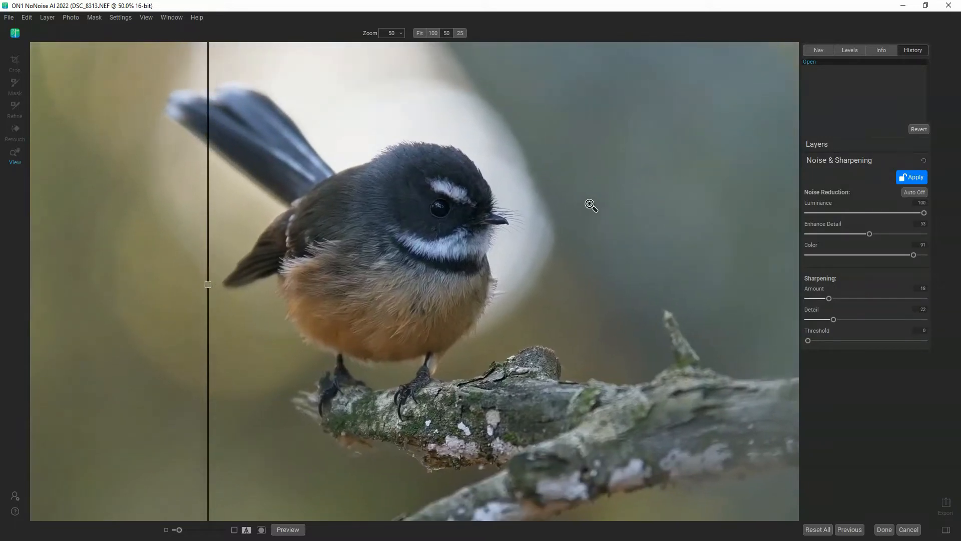
- With the bird's head viewed at 100%, set noise reduction to Luminance 100, Enhance Detail 51 and Color 100
click(815, 48)
click(497, 233)
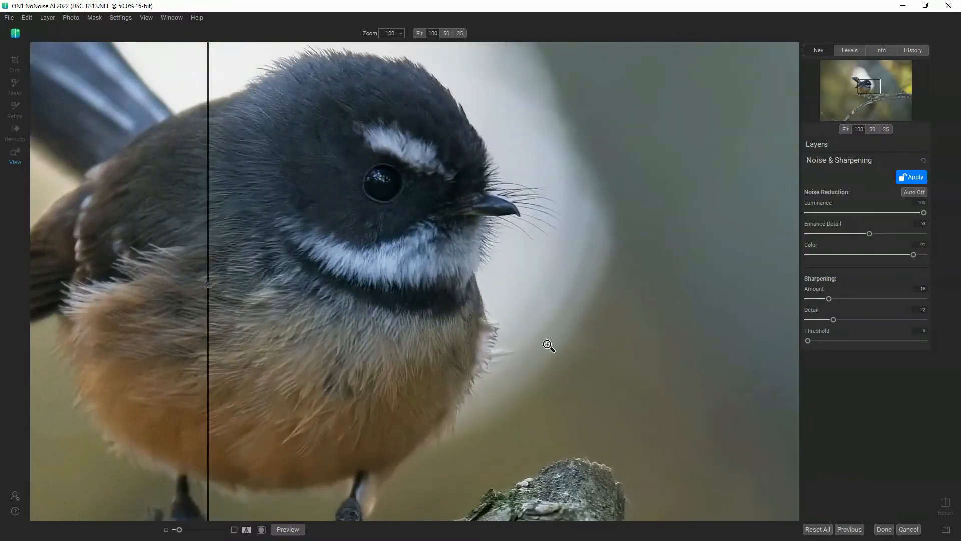
drag(547, 345, 690, 328)
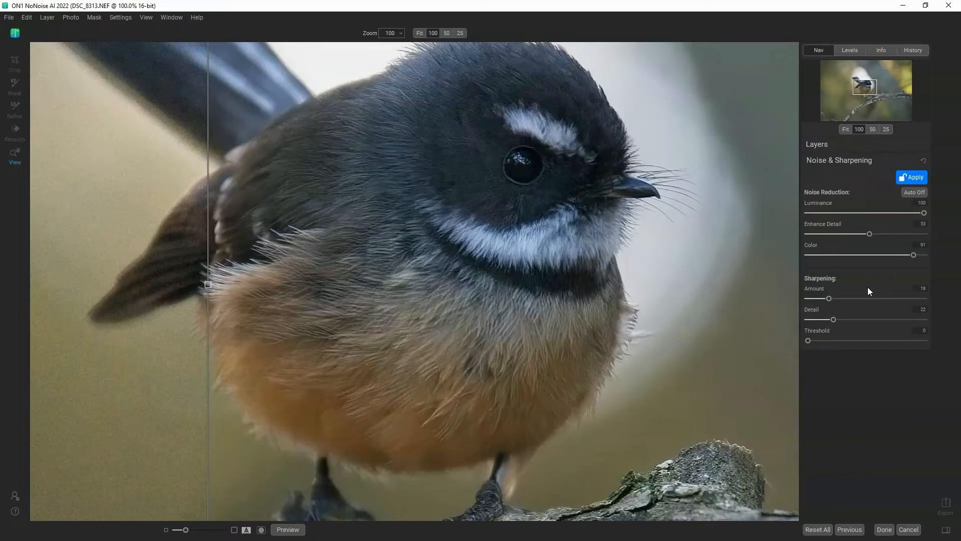
drag(600, 180, 612, 196)
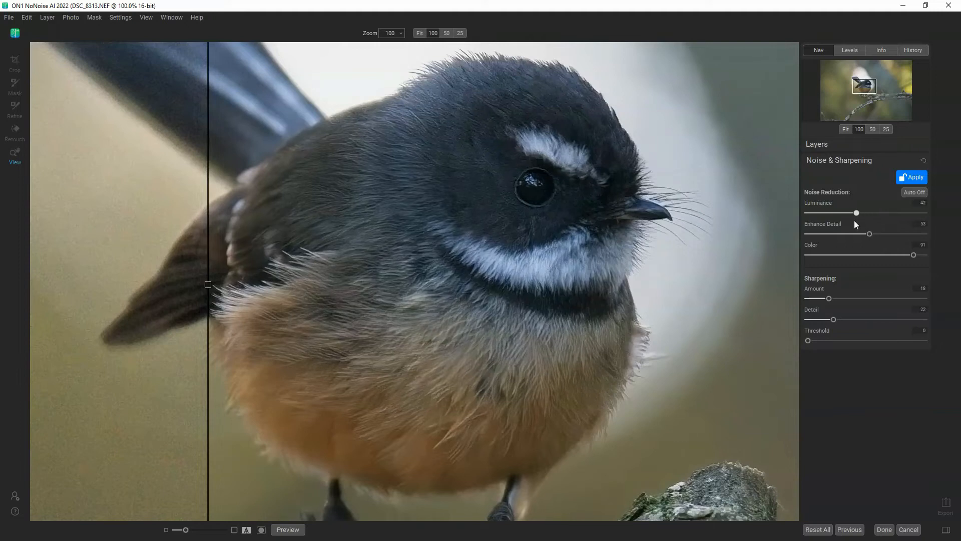
drag(807, 213, 939, 208)
click(913, 255)
drag(874, 255, 960, 269)
- Set the sharpening Amount to 29 and Detail to 30, and check the result on the bird
click(827, 299)
drag(509, 305, 531, 309)
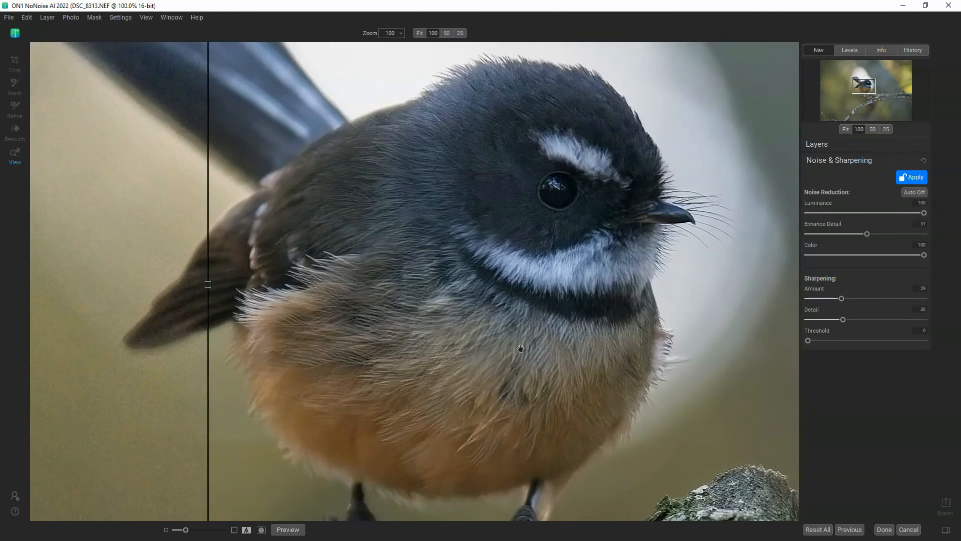